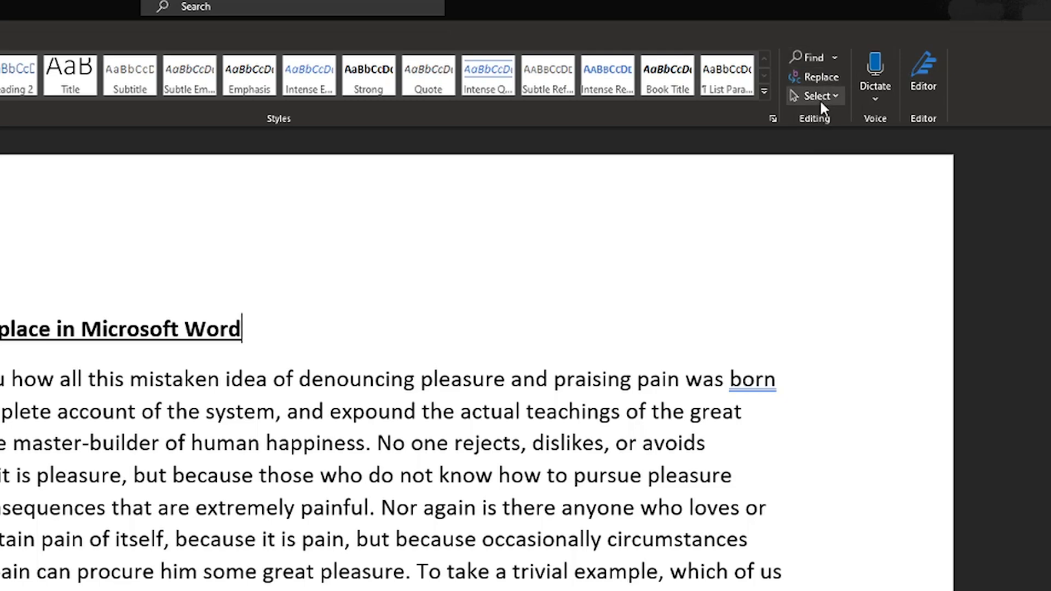
- Search the Navigation pane for 'truth' and step through its matches to result 5 of 6
click(813, 57)
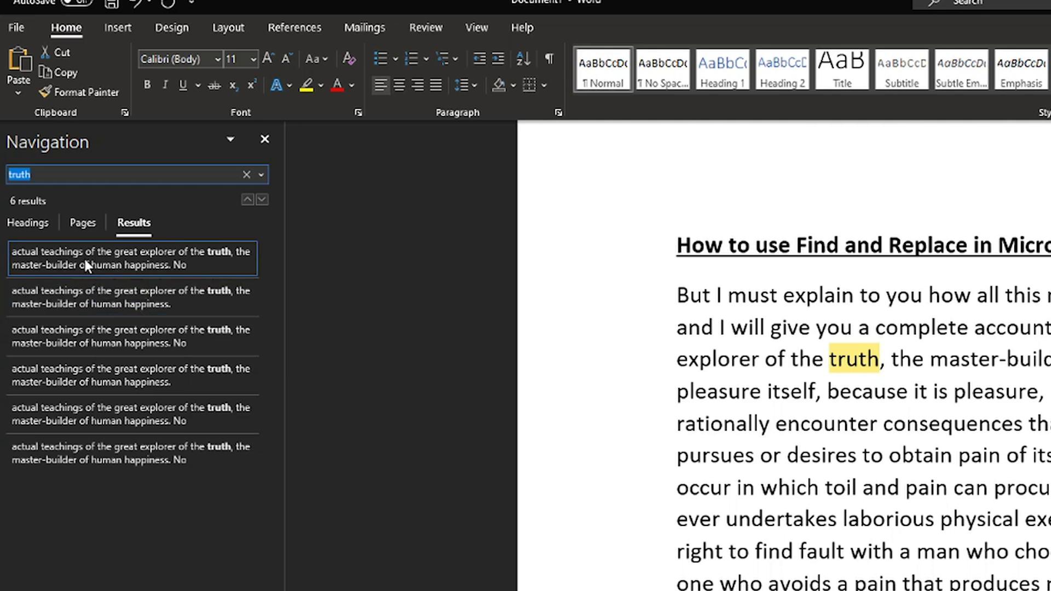
click(93, 291)
click(104, 336)
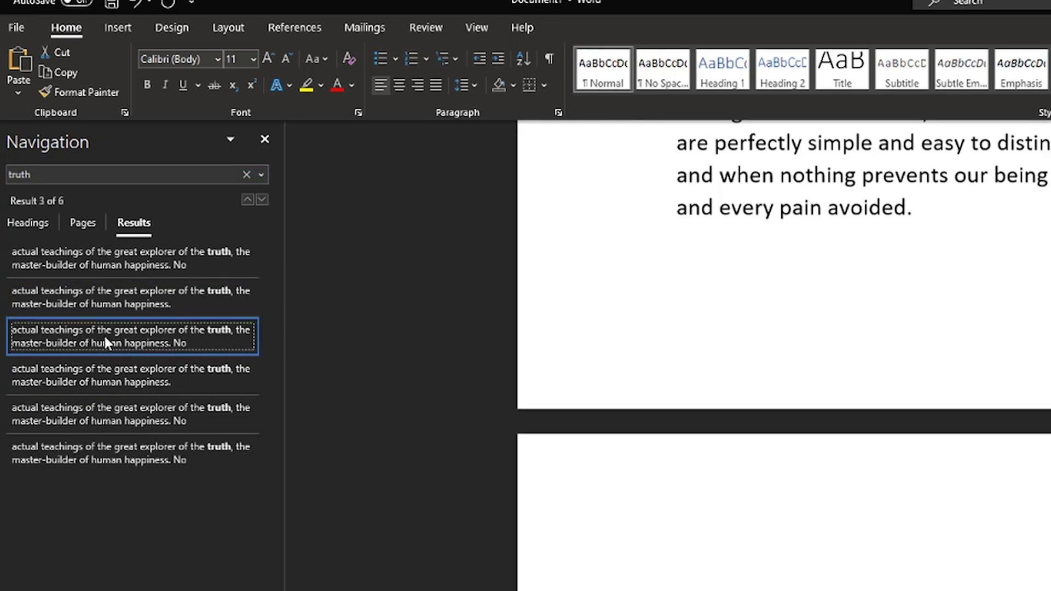
click(117, 365)
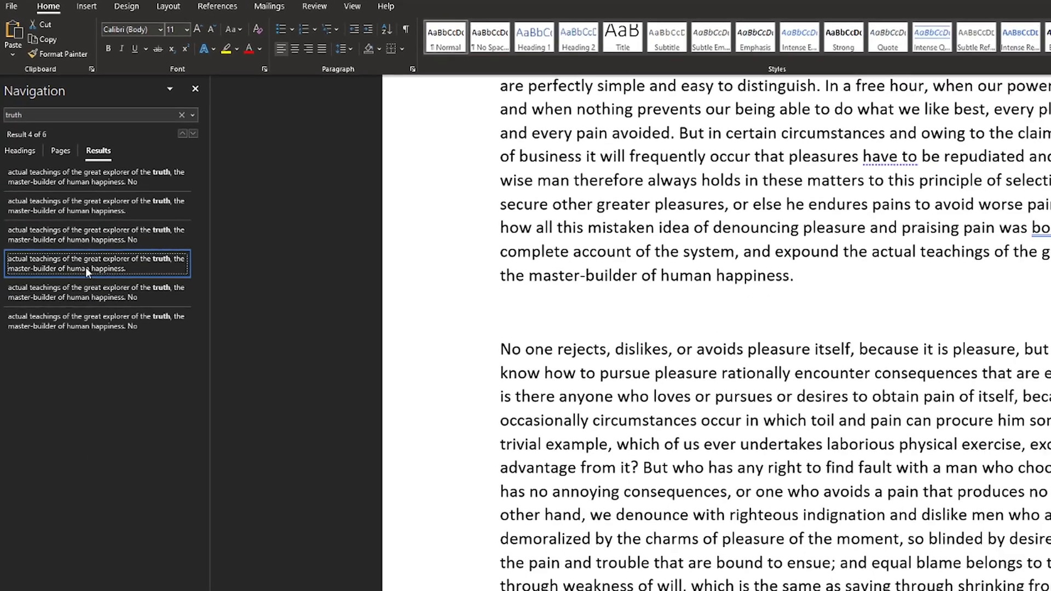
click(158, 408)
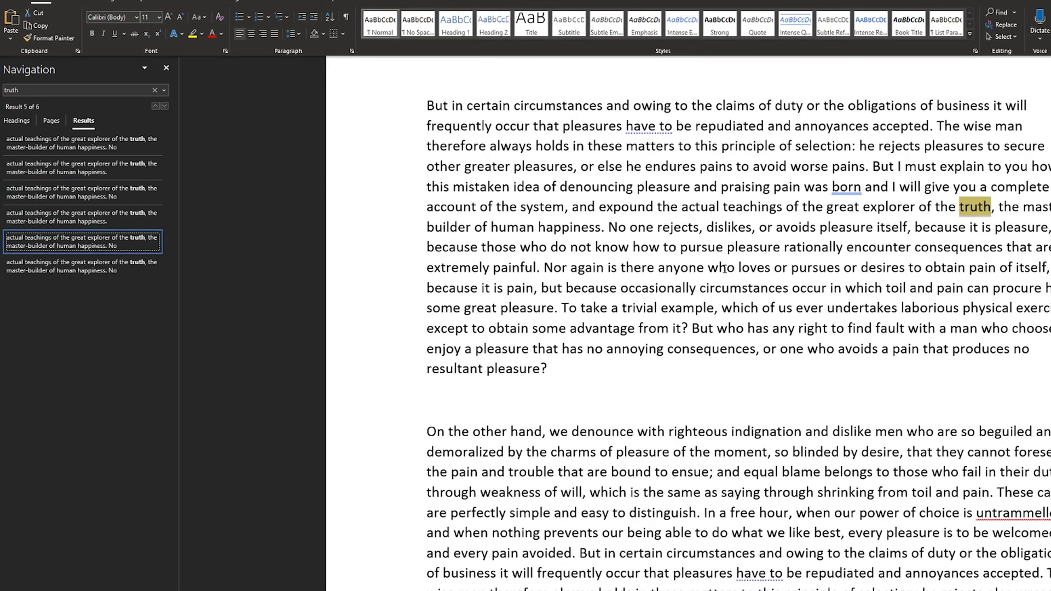
click(931, 245)
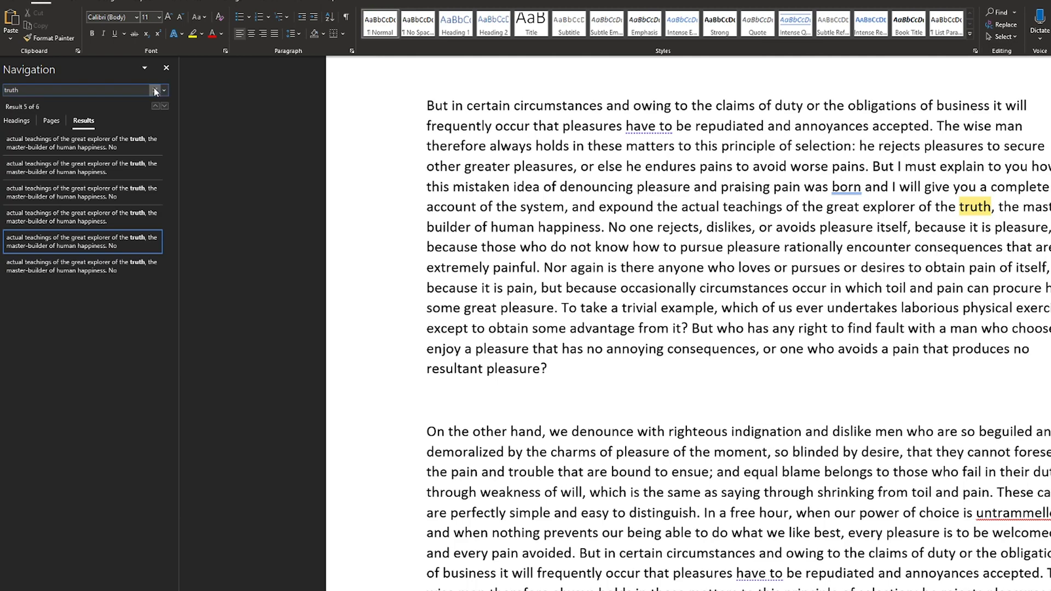
- Change the Navigation search from 'truth' to 'certain' and step to match 3 of 6
click(154, 90)
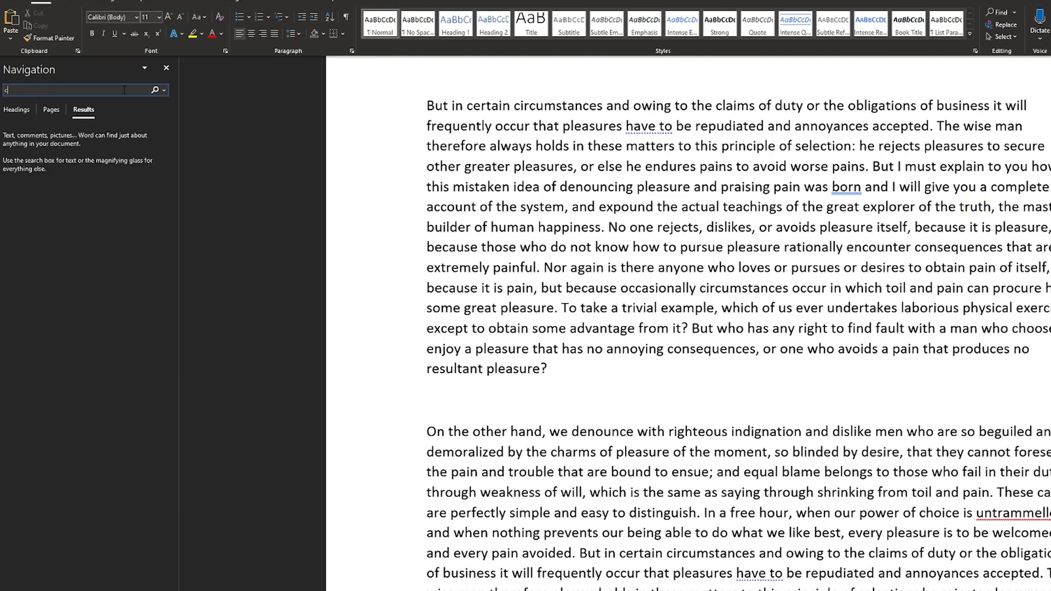
key(Return)
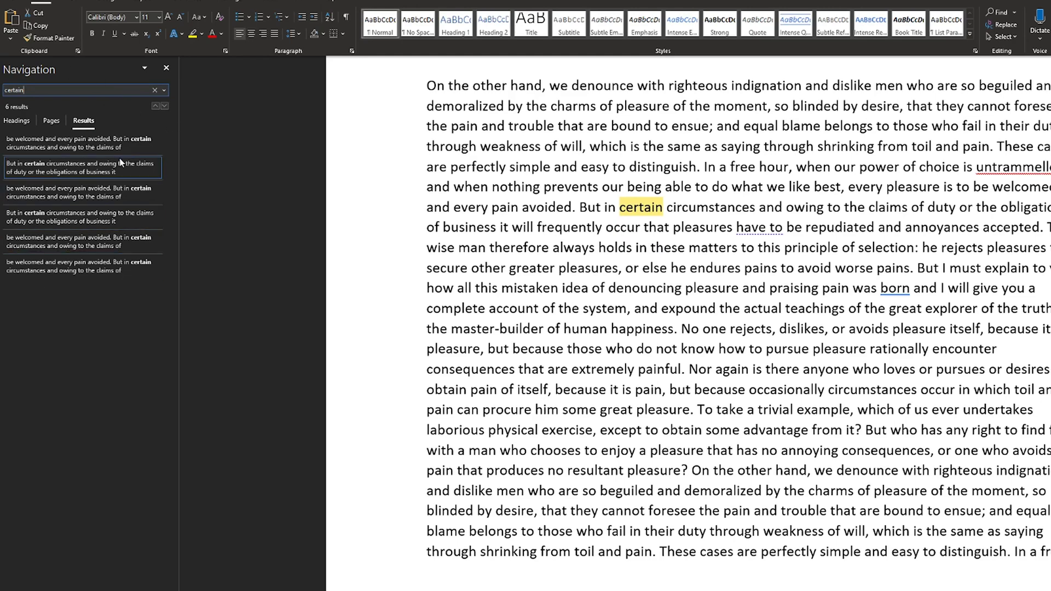
click(58, 169)
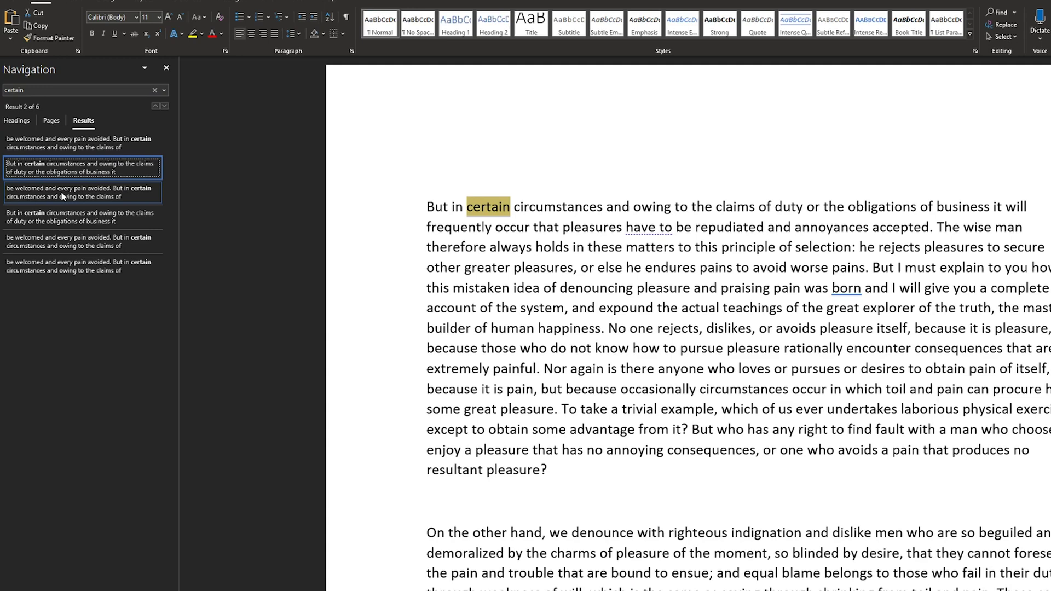
click(63, 196)
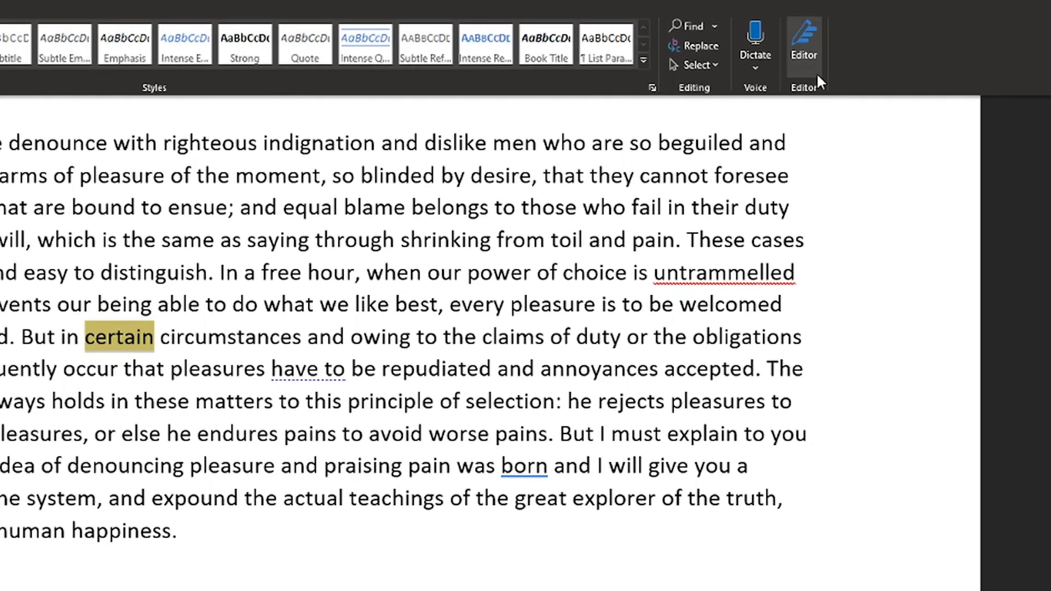
- Open Advanced Find for 'certain' and toggle Less/More so the Search Options show
click(713, 26)
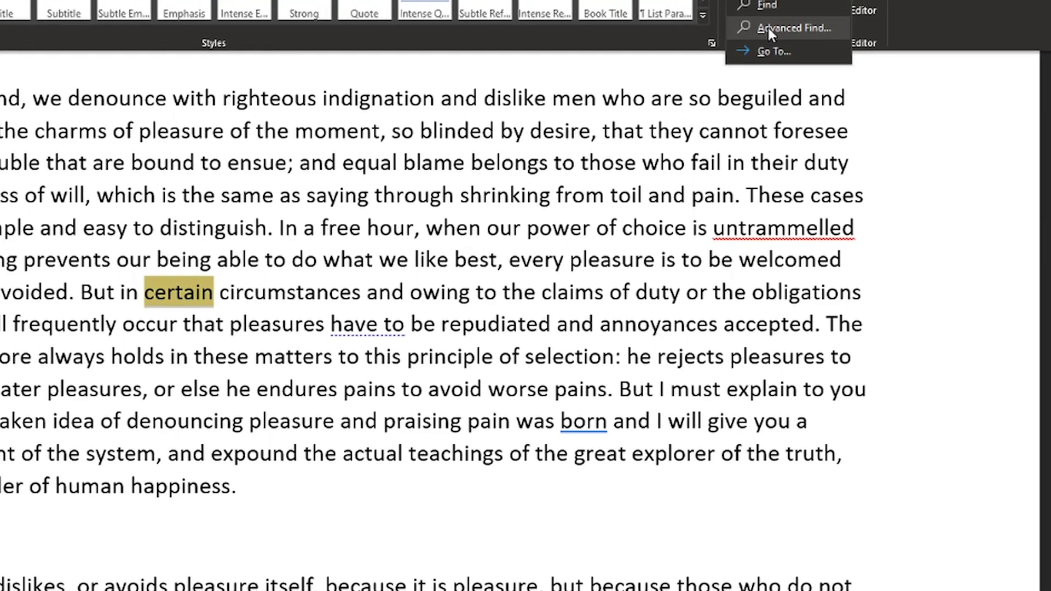
click(709, 76)
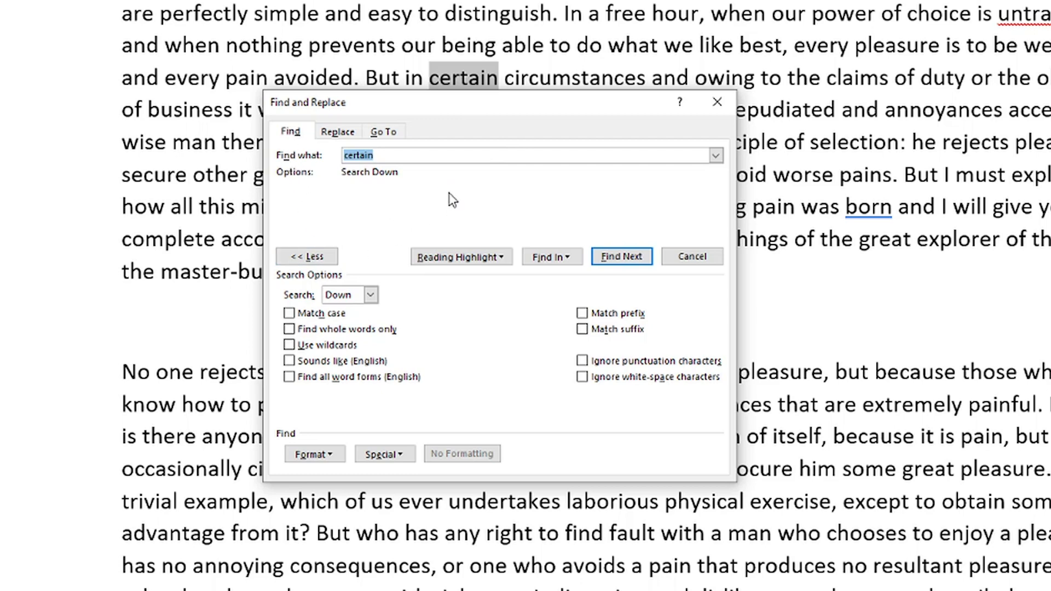
click(323, 256)
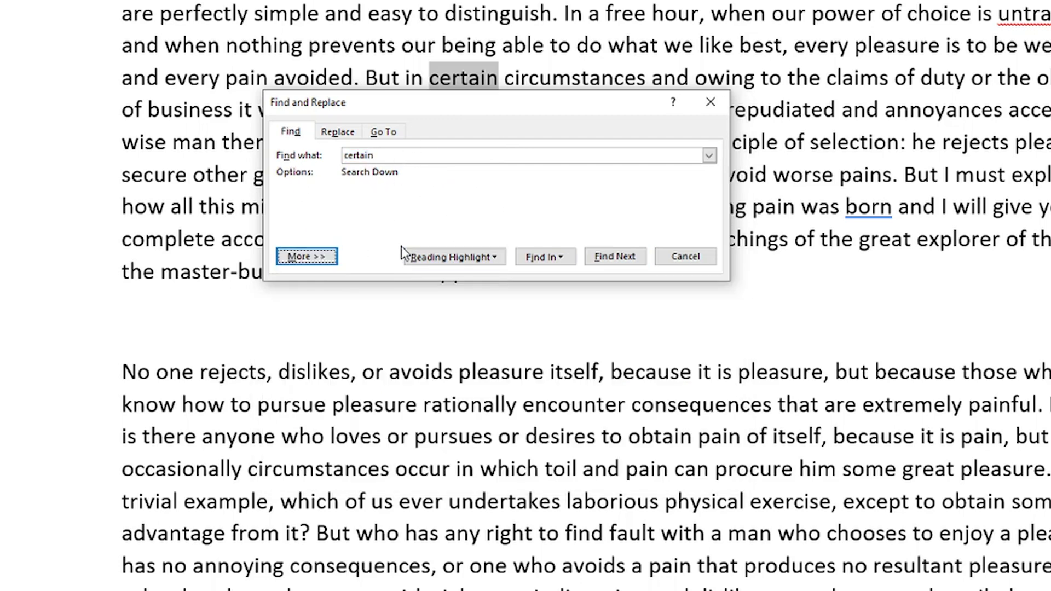
click(310, 258)
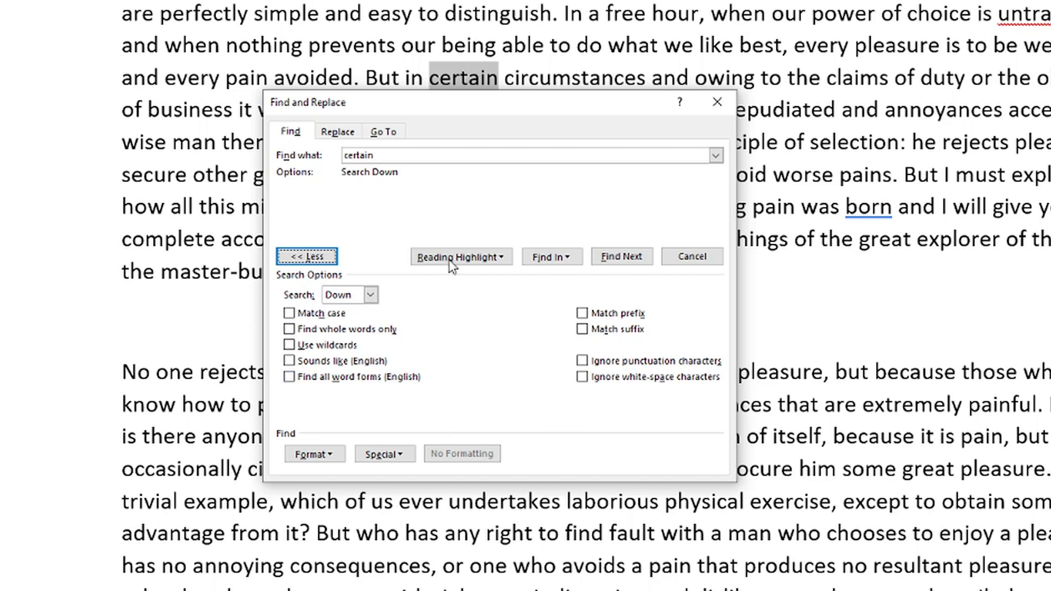
- On the Replace tab, Replace All six 'certain' matches with 'about', continuing from the start
click(338, 133)
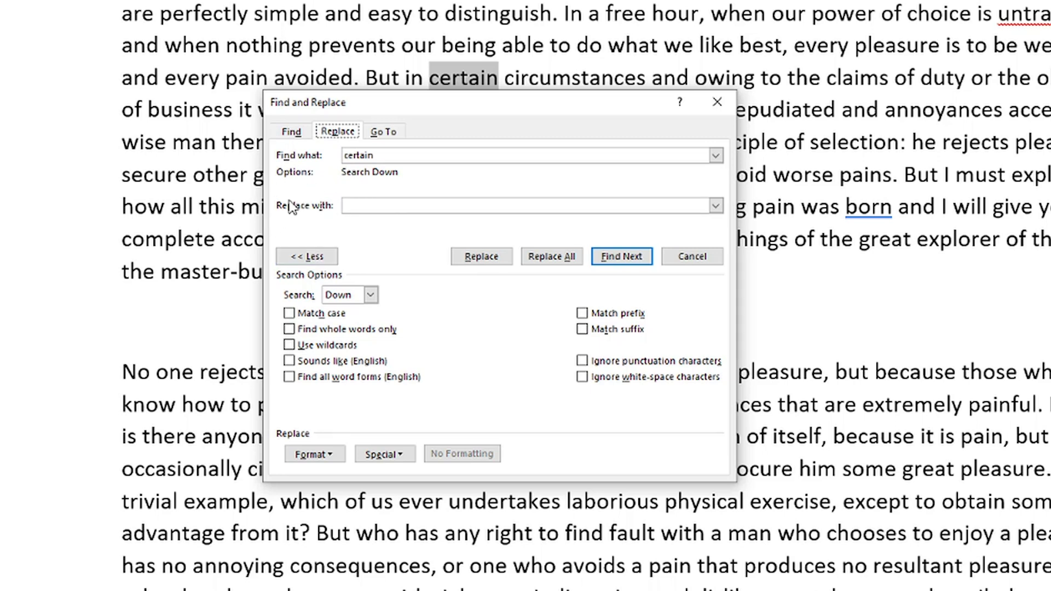
click(375, 206)
text(about)
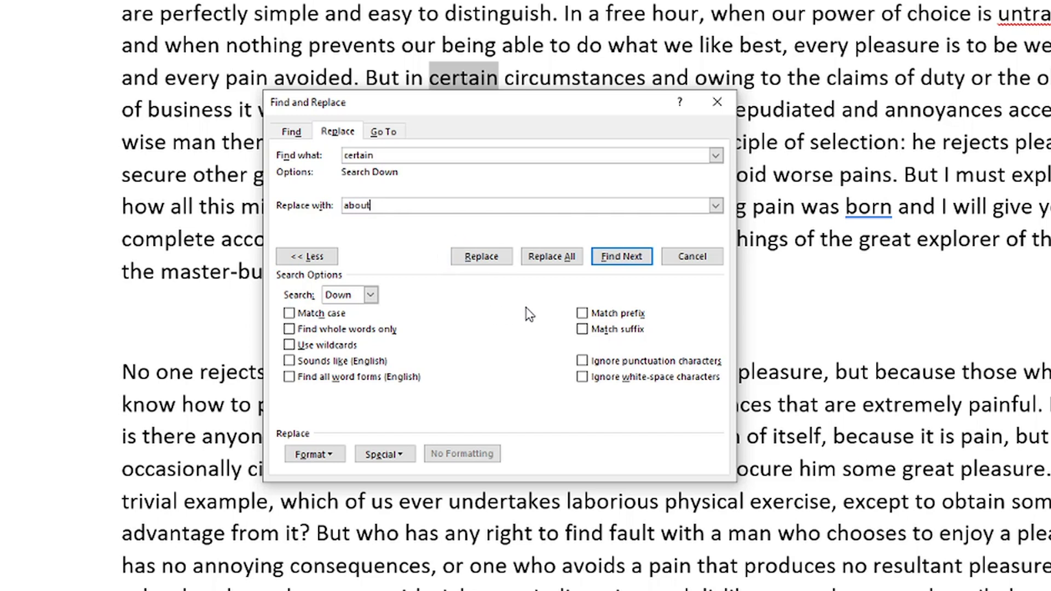
click(551, 258)
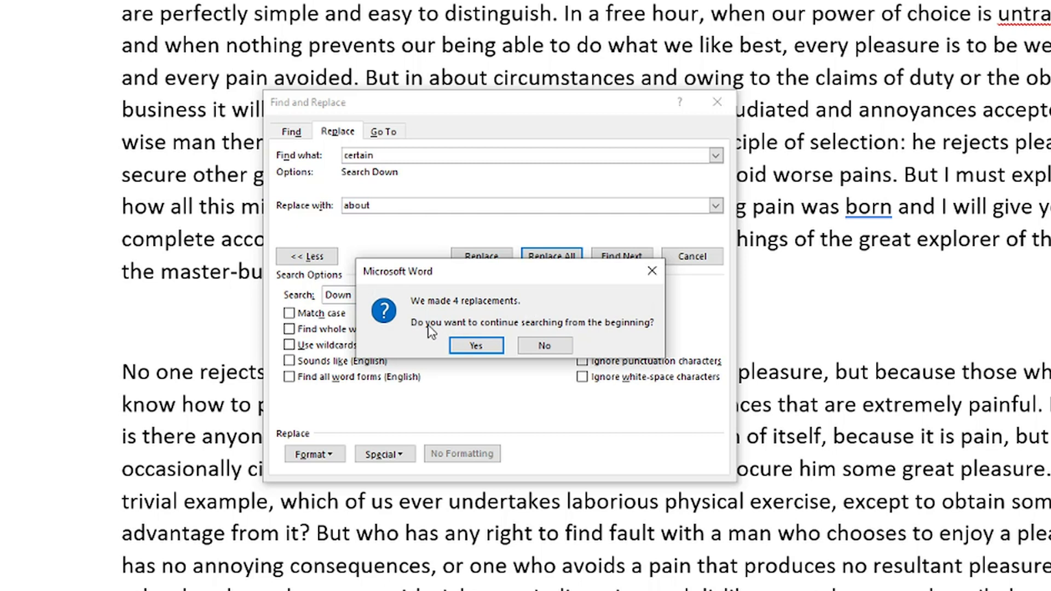
click(481, 345)
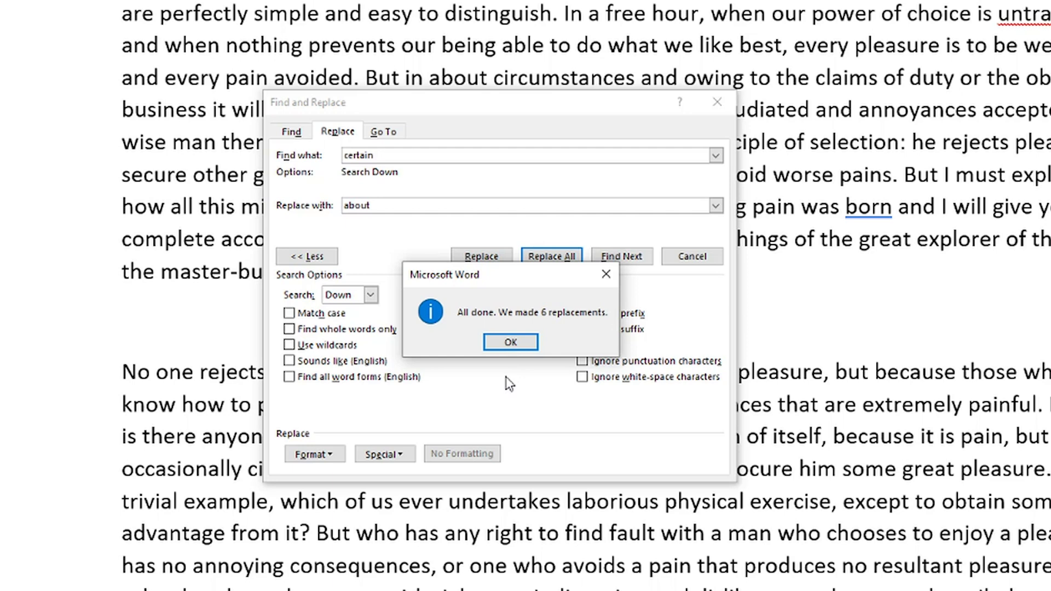
click(510, 342)
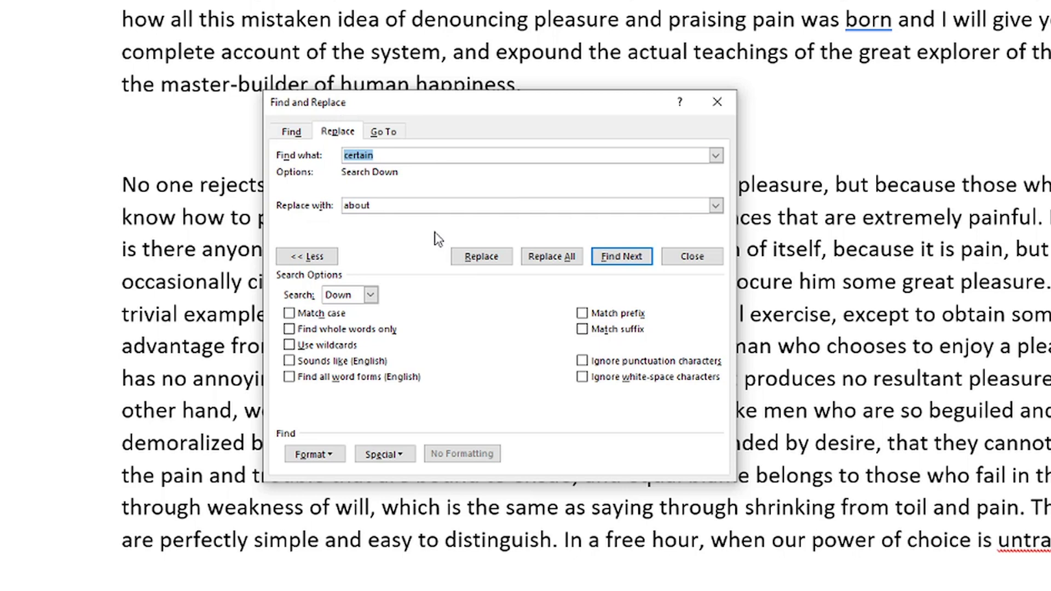
- Clear 'certain' from Find what and 'about' from Replace with
click(378, 155)
key(BackSpace)
key(BackSpace)
key(BackSpace)
key(BackSpace)
key(BackSpace)
key(BackSpace)
key(BackSpace)
click(382, 207)
double_click(381, 206)
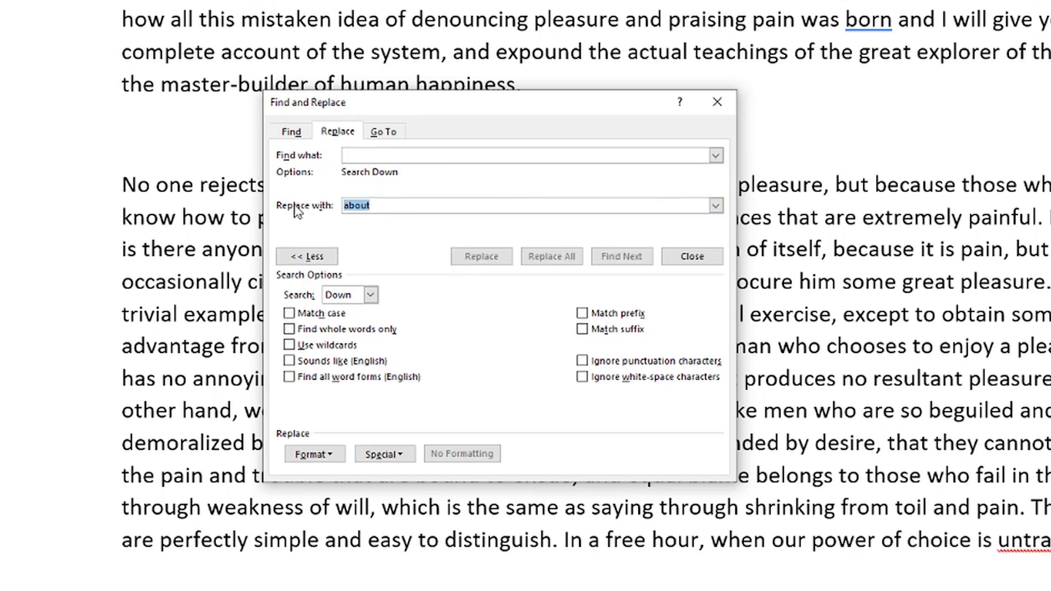
key(BackSpace)
- With the cursor in Find what, bring up the Format menu's formatting types
scroll(916, 264, up, 1)
scroll(916, 264, up, 15)
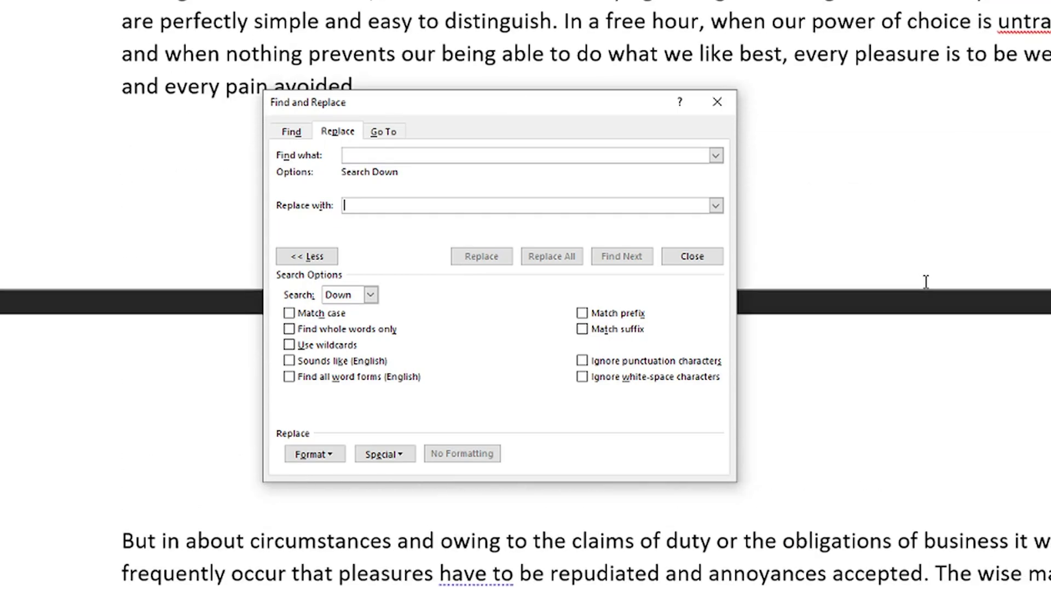
scroll(924, 281, up, 5)
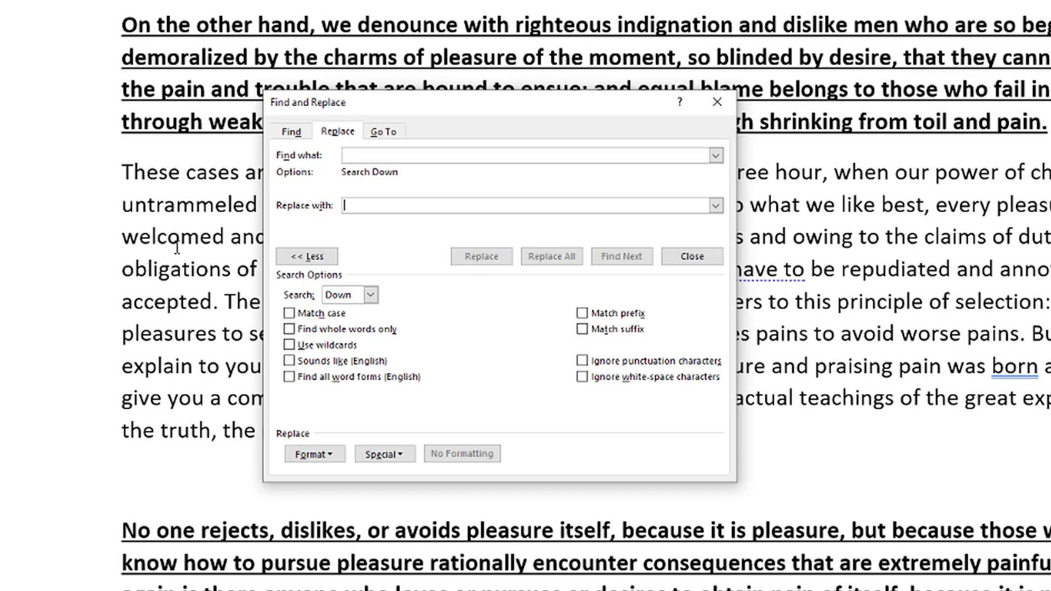
scroll(873, 485, down, 5)
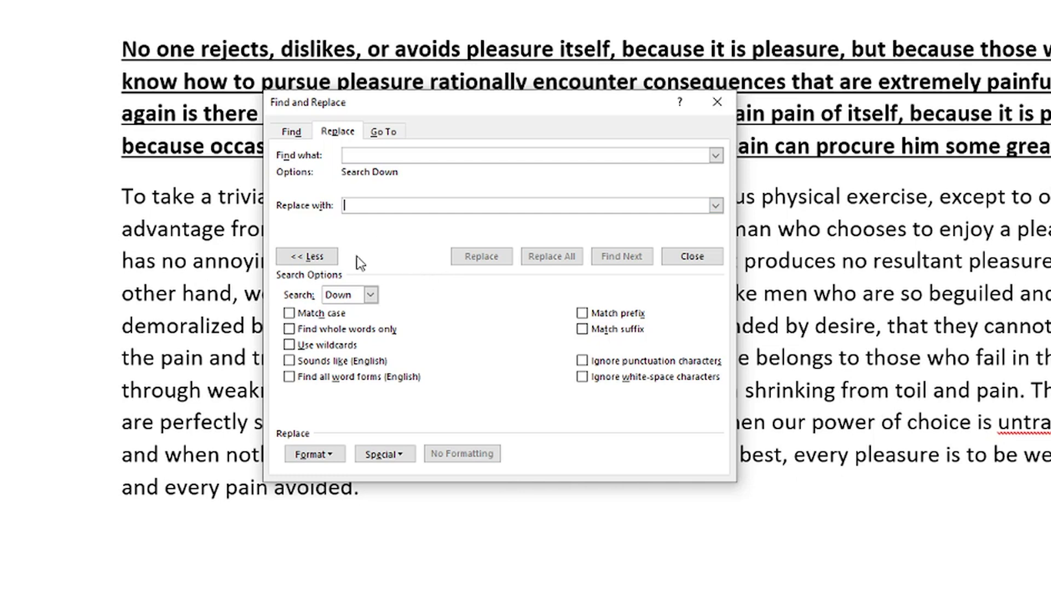
click(360, 157)
click(328, 459)
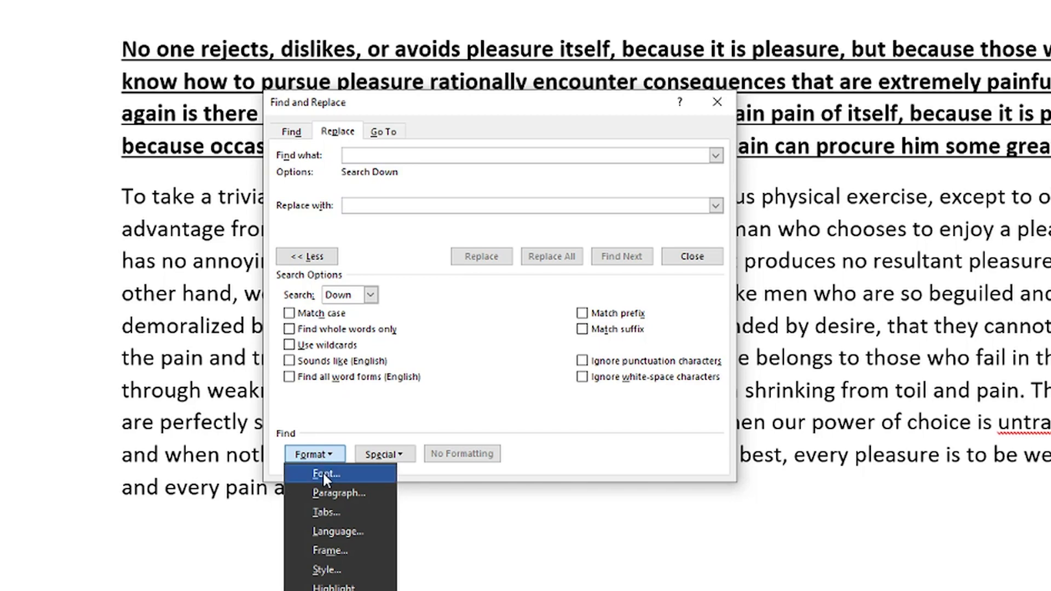
- Set the Find formatting to Font: Bold with single underline
click(323, 475)
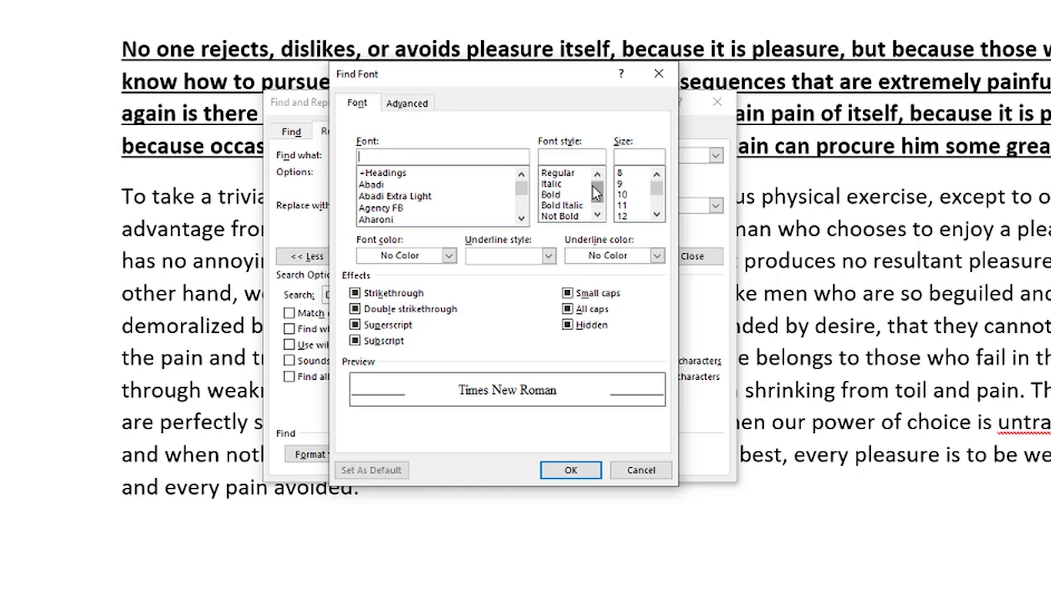
click(554, 195)
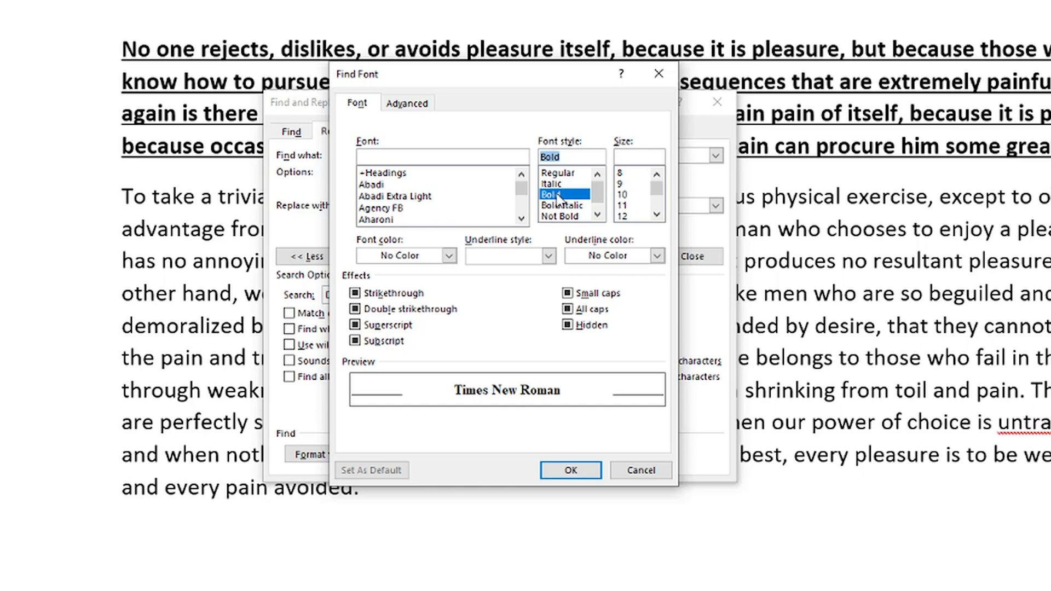
click(548, 256)
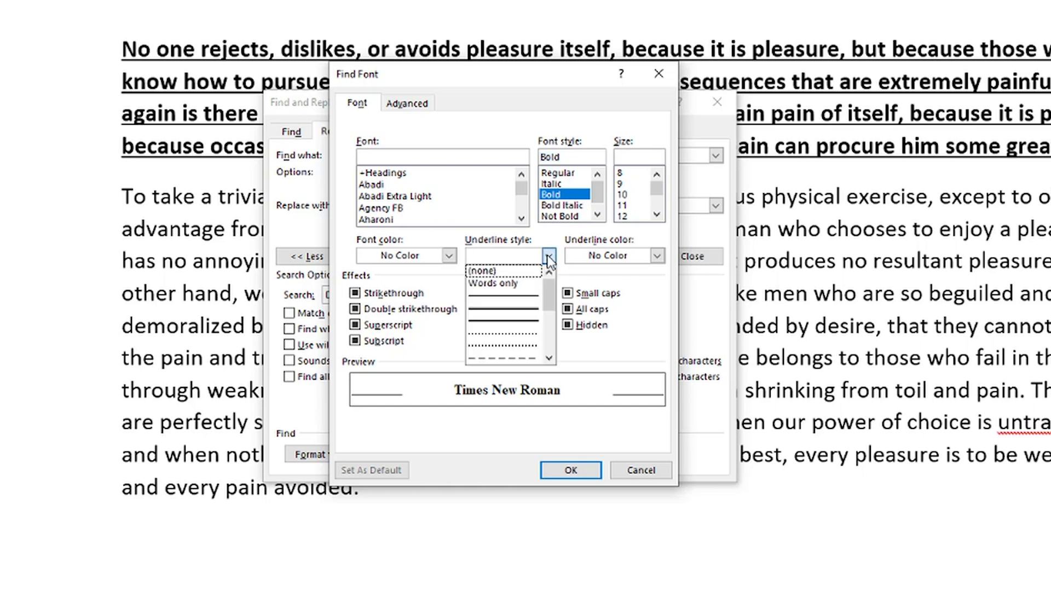
click(501, 295)
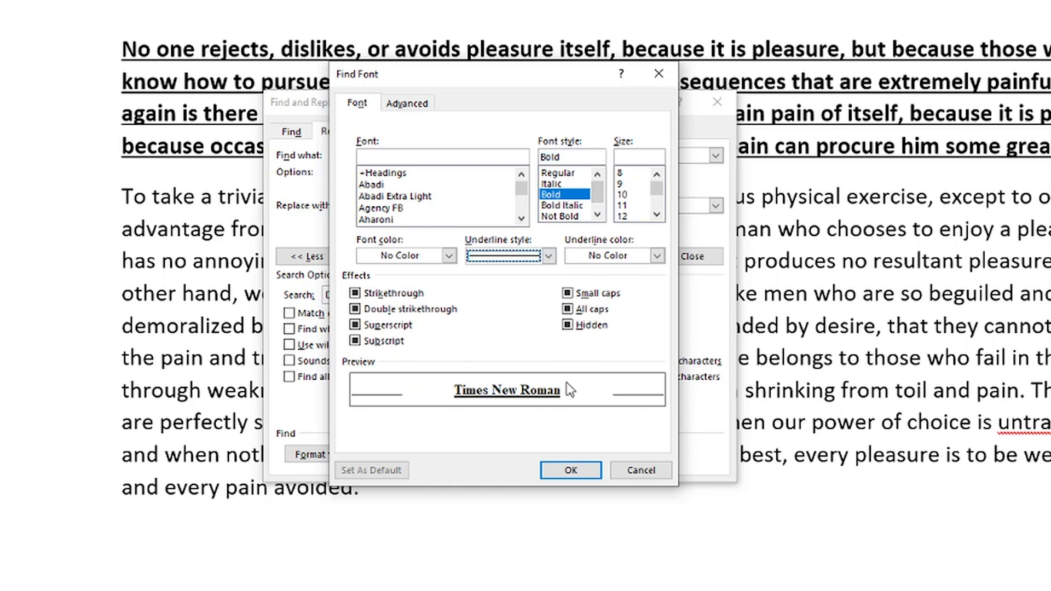
click(561, 471)
key(Tab)
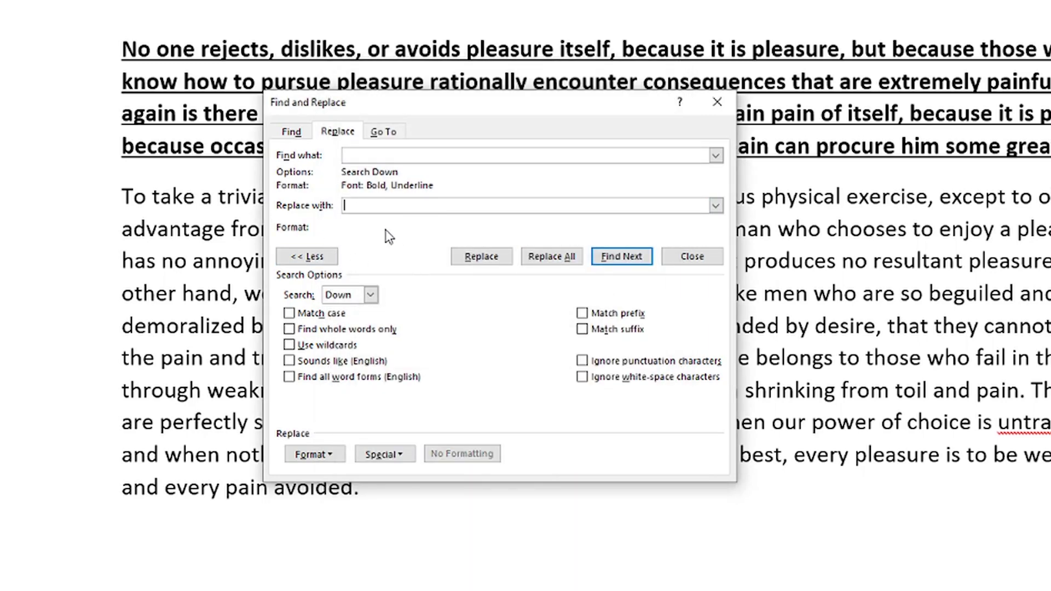
- Set the replacement font formatting to single Underline only
click(323, 453)
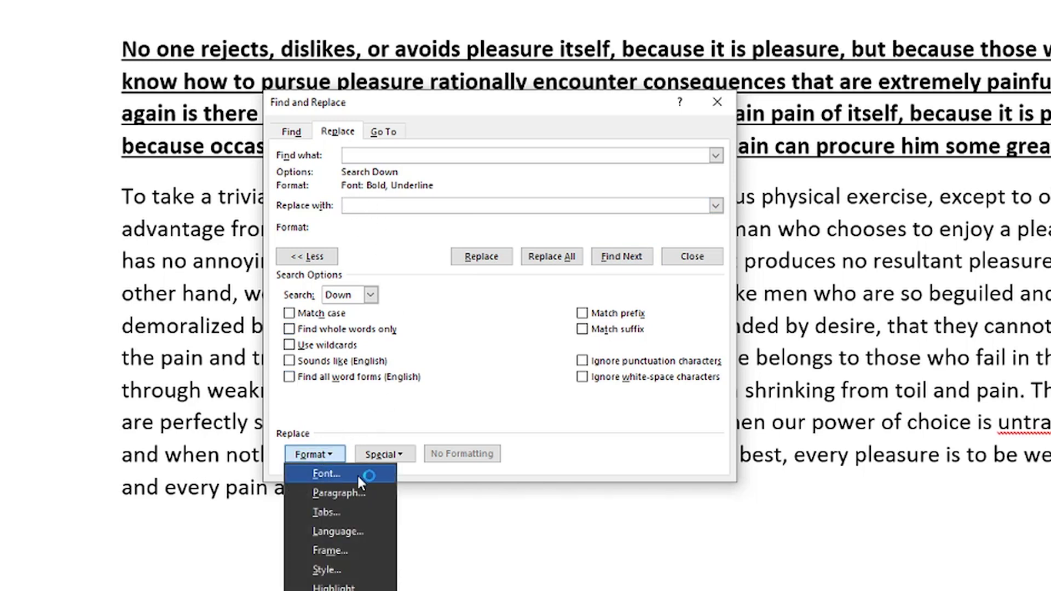
key(Escape)
key(Escape)
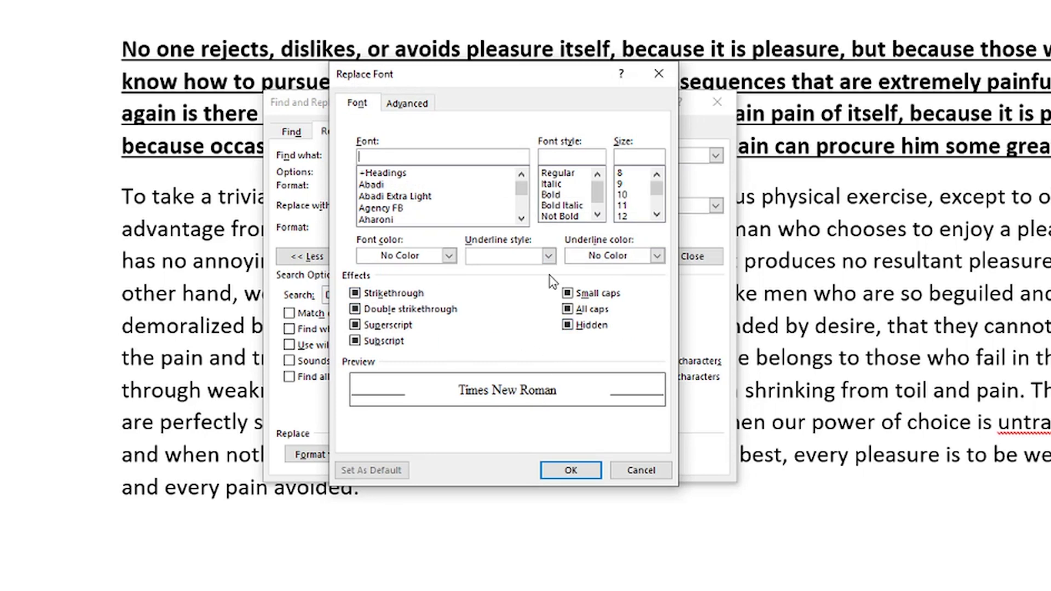
click(548, 256)
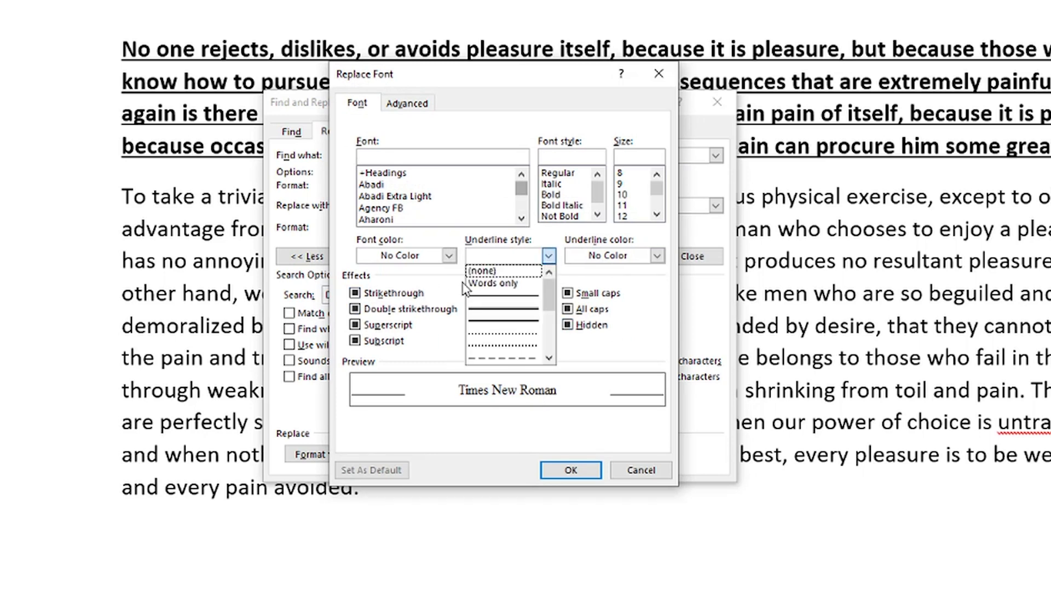
click(532, 296)
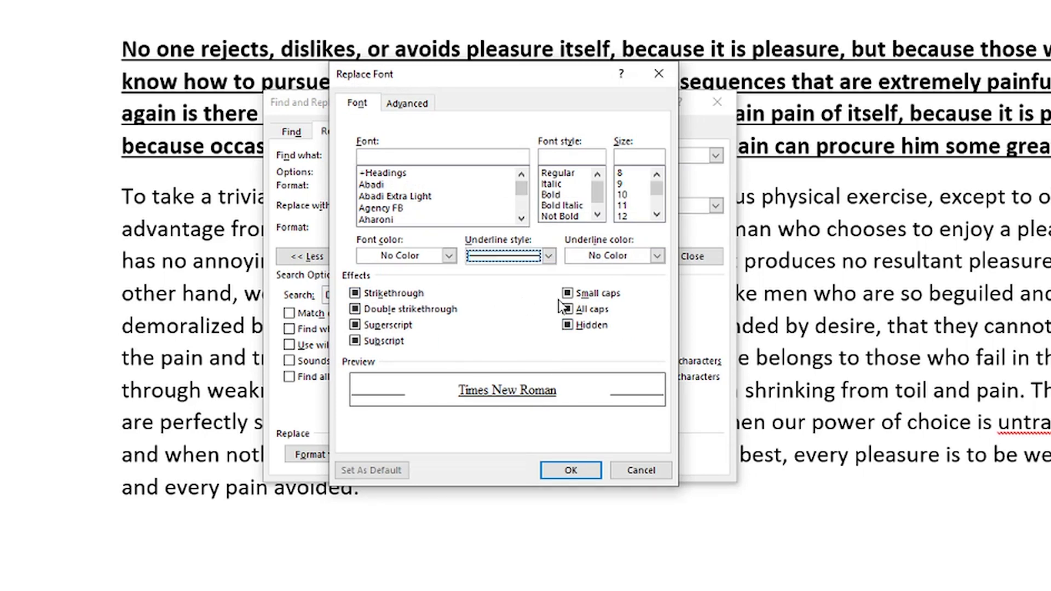
click(571, 469)
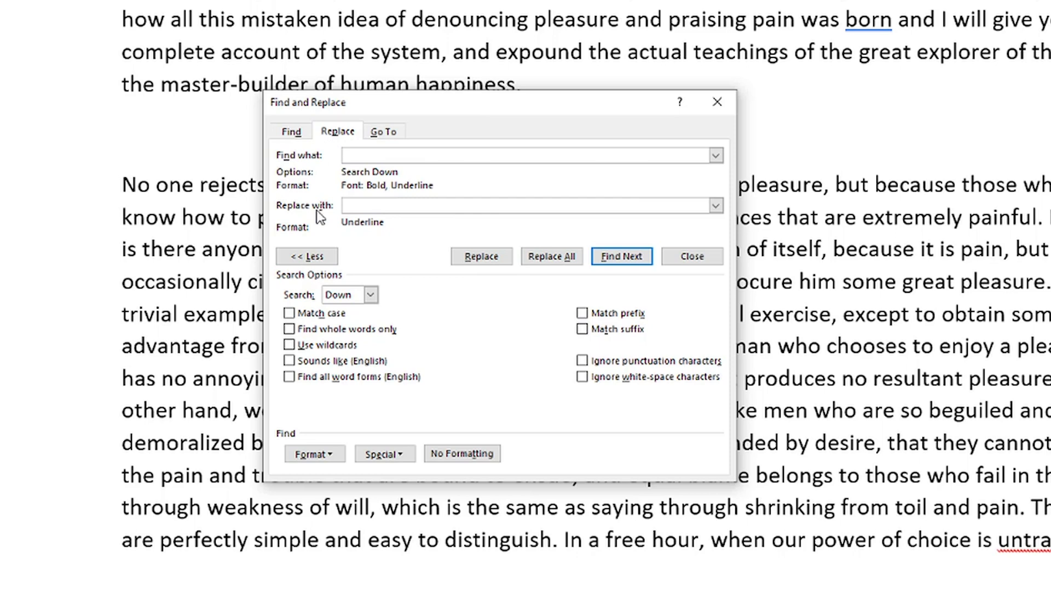
- Switch the Find and Replace dialog to Go To, then back to Find
click(384, 131)
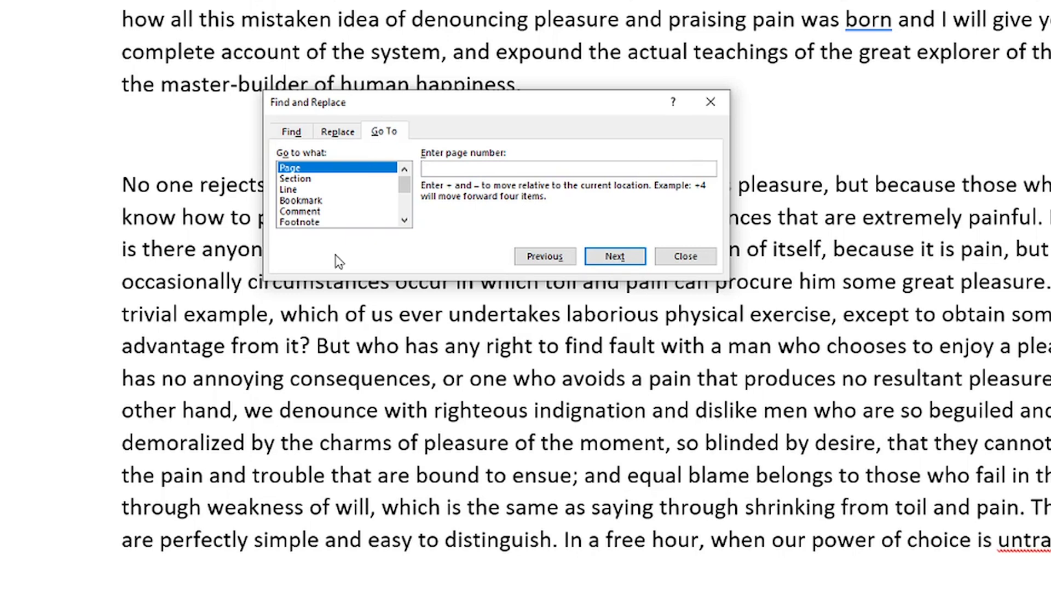
click(291, 133)
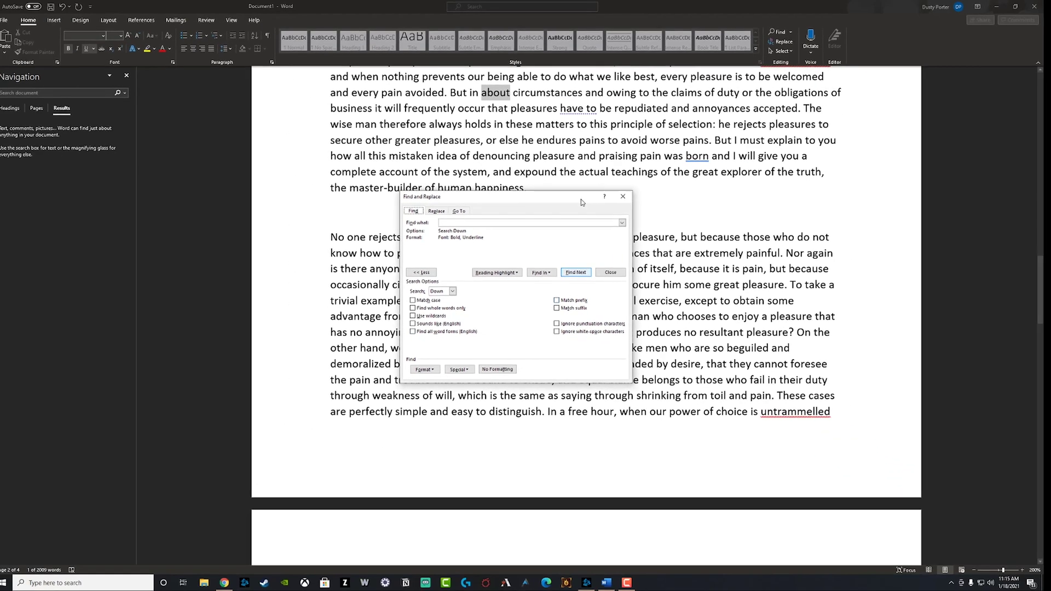
- Close Find and Replace and search the Navigation pane for 'simple', listing 6 matches
click(622, 196)
scroll(684, 164, up, 3)
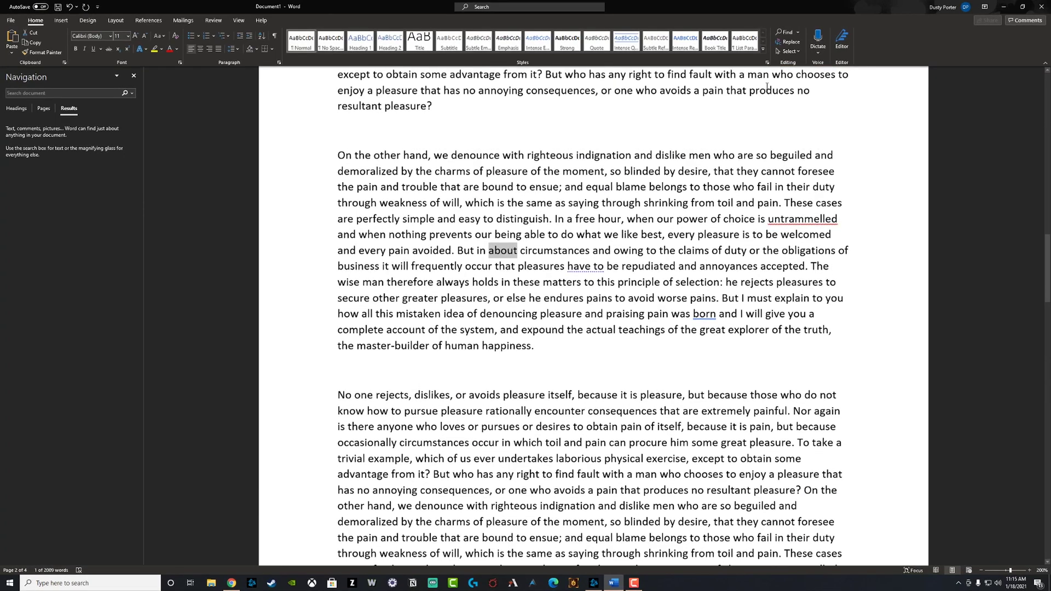
click(788, 33)
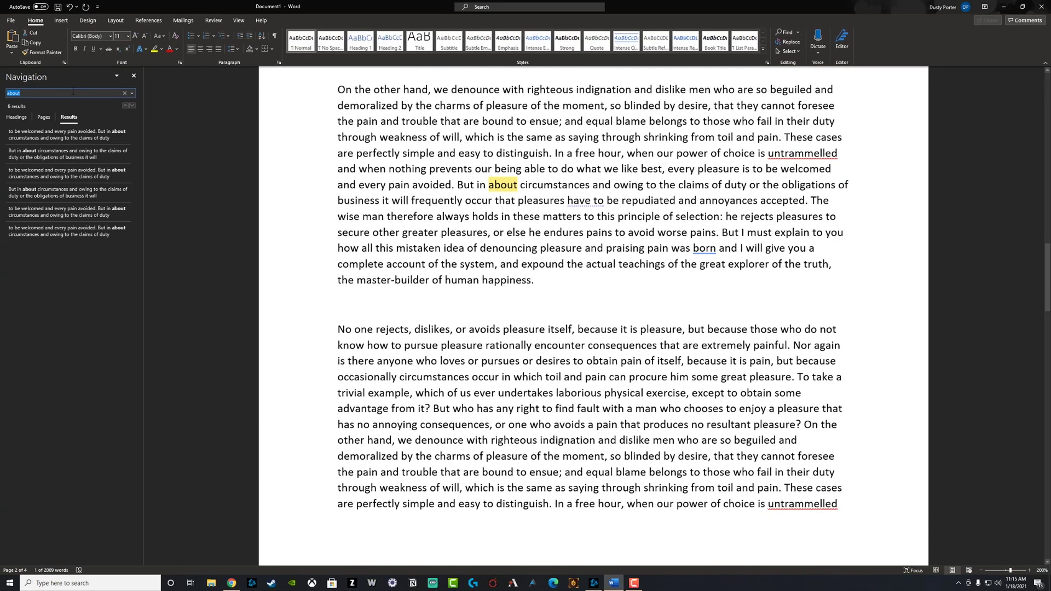
text(simple)
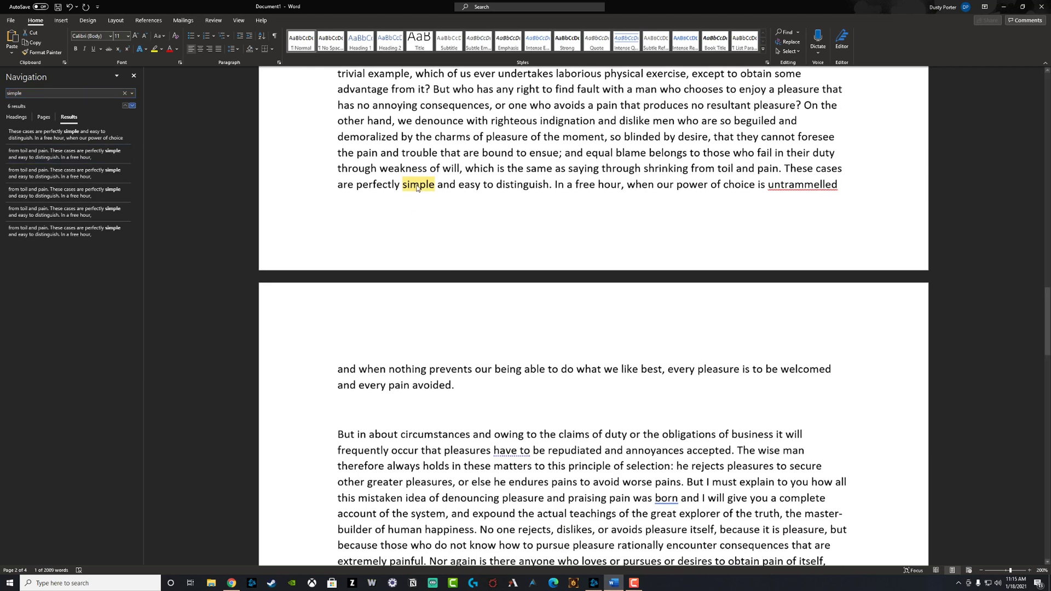
scroll(403, 225, up, 20)
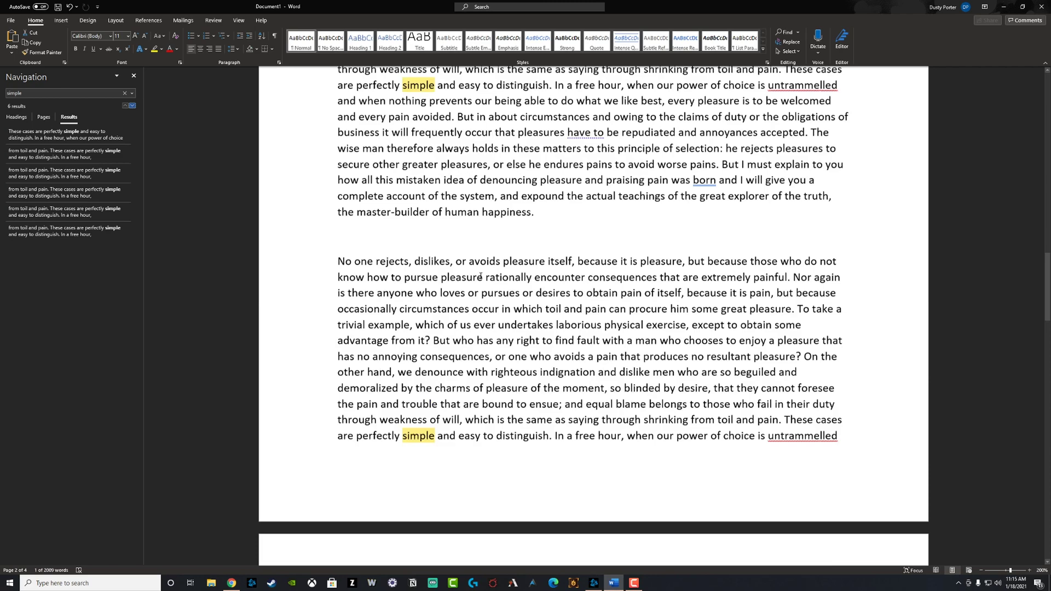
scroll(476, 322, up, 2)
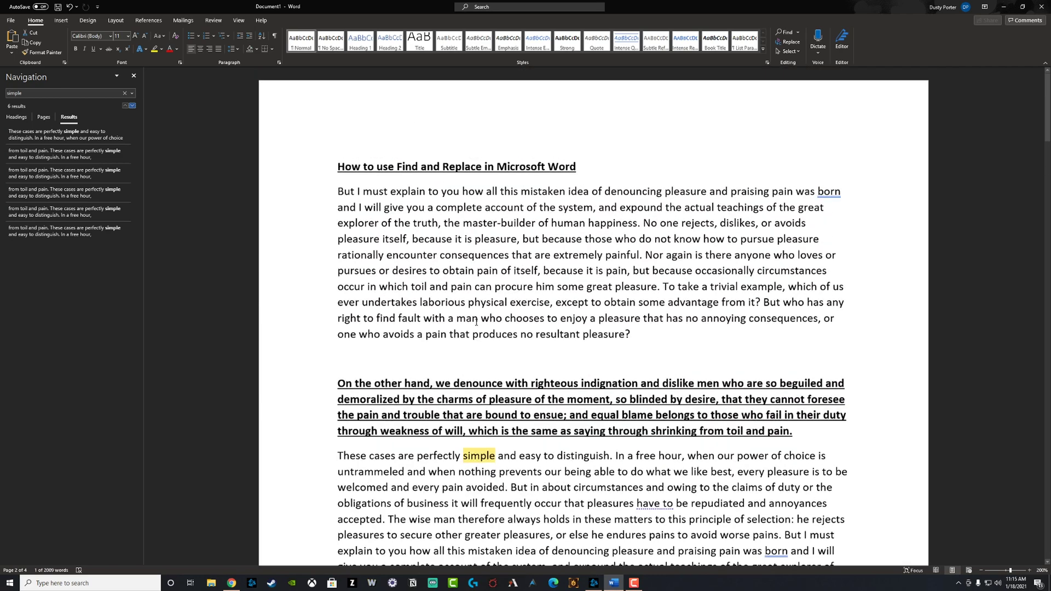